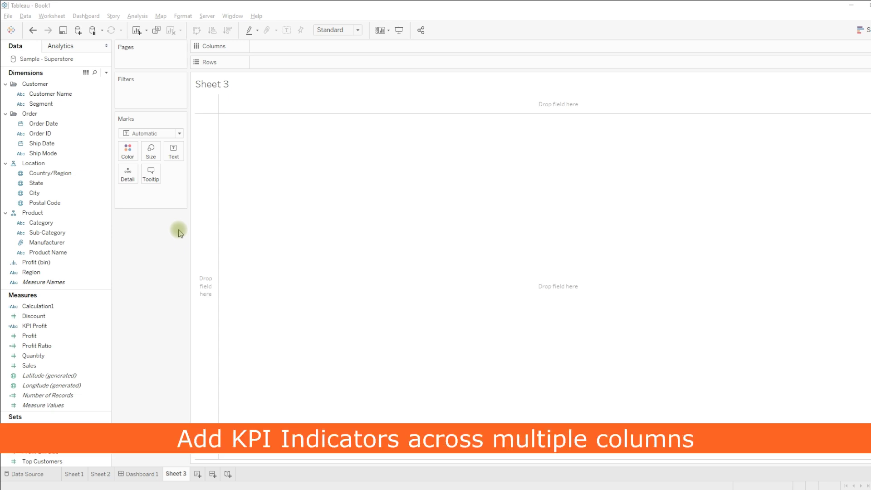
Step: Build a table of order years by measure, limited to Profit and Sales values
mouse_move(43, 124)
left_mouse_down()
mouse_move(212, 104)
mouse_move(262, 62)
left_mouse_up()
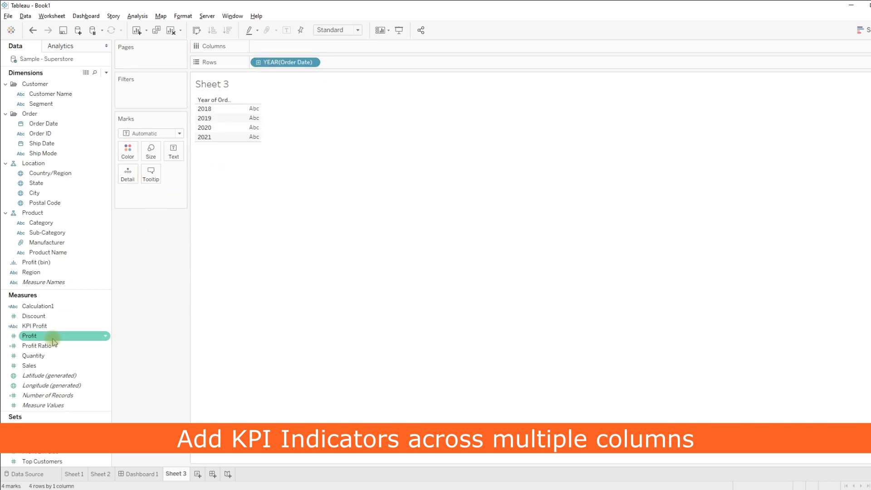
left_click_drag(44, 282, 149, 101)
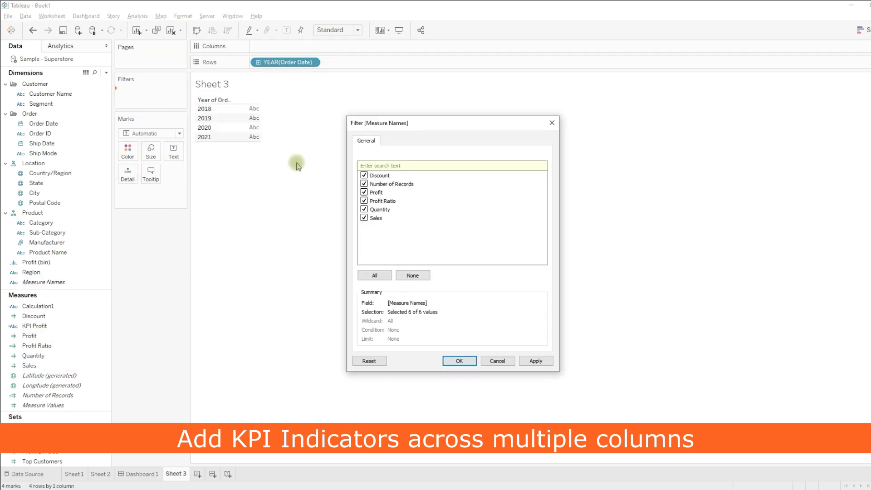
left_click(413, 275)
left_click(365, 217)
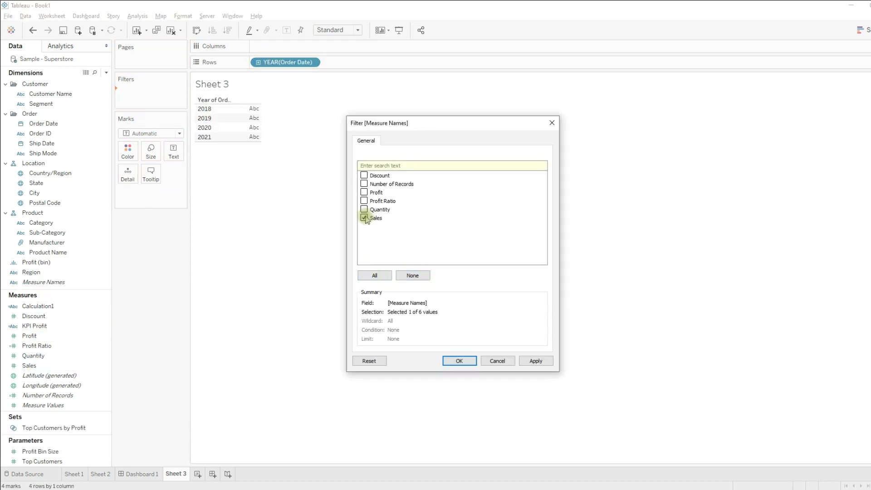
left_click(364, 192)
left_click(460, 361)
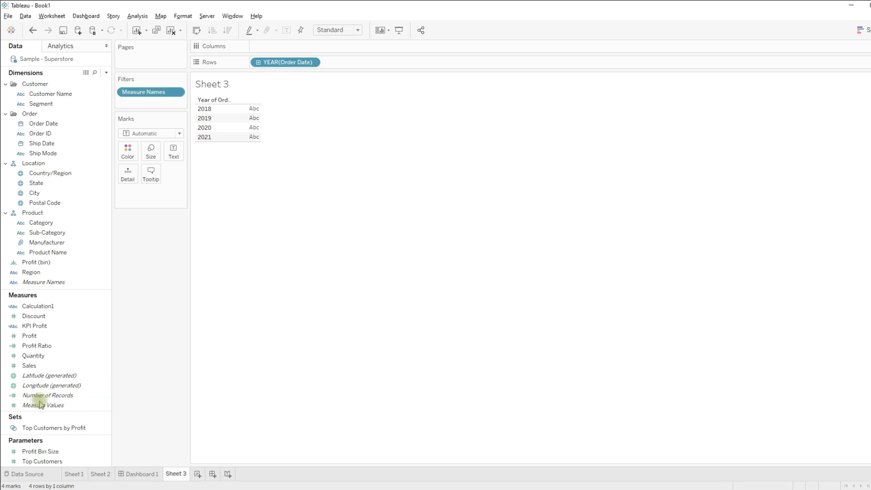
left_click_drag(43, 282, 273, 47)
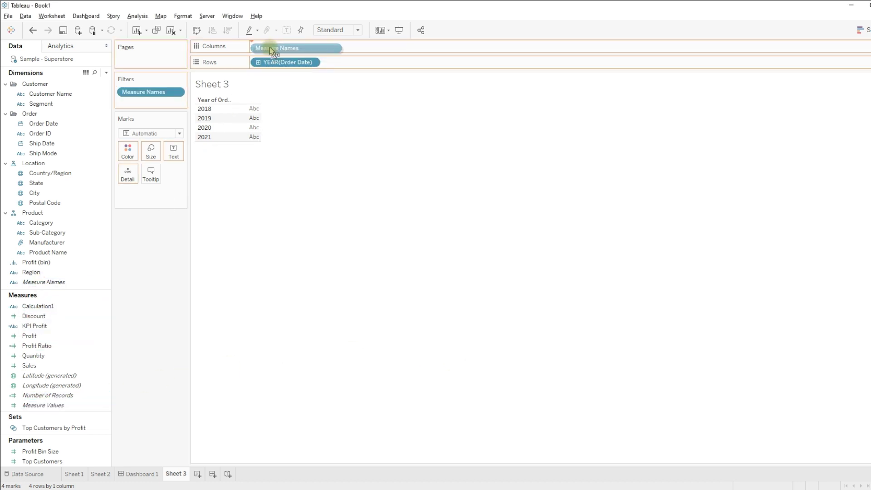
left_click_drag(43, 405, 182, 156)
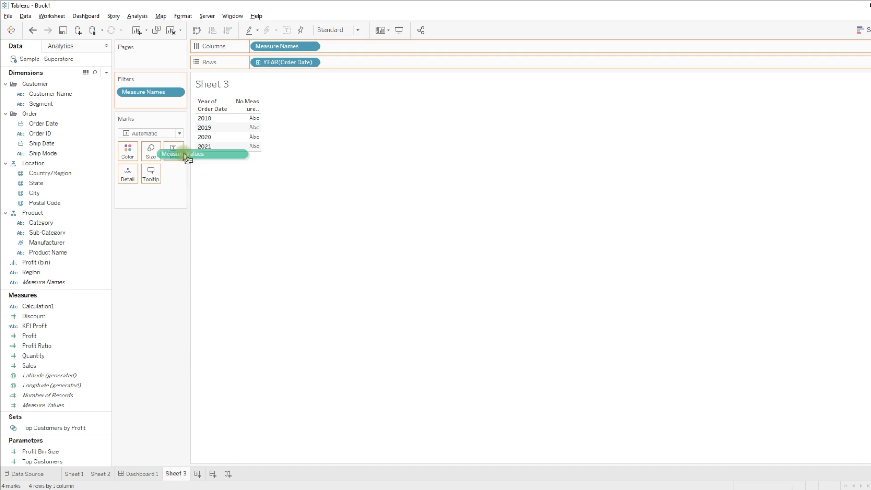
left_click_drag(194, 165, 217, 163)
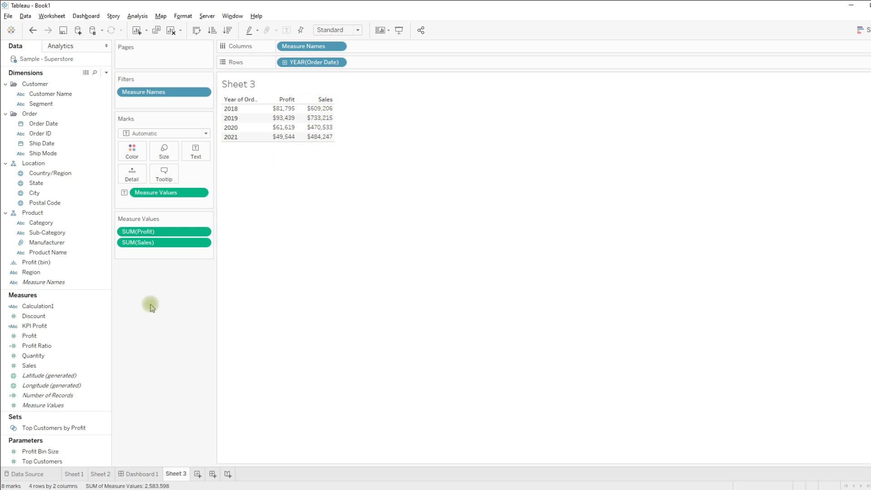
Step: Create calculated field KPI - Profit: IF SUM([Profit])>50000 returns Green, else Red
left_click(106, 72)
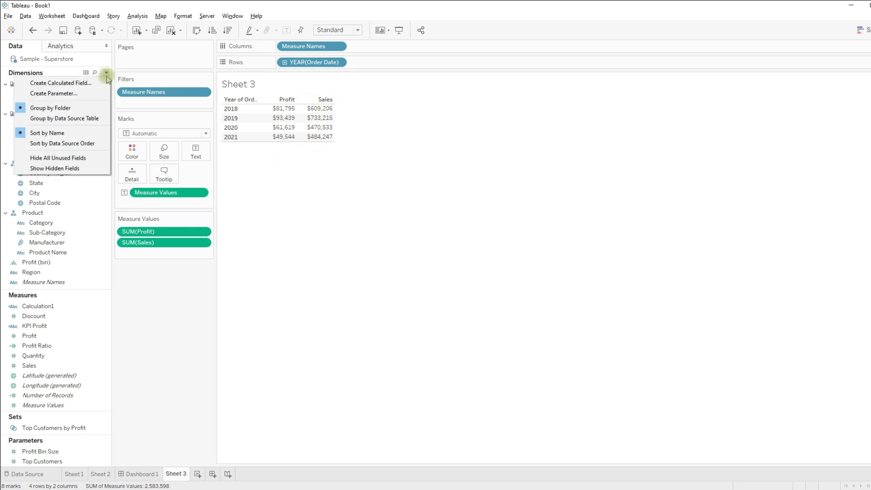
left_click(79, 83)
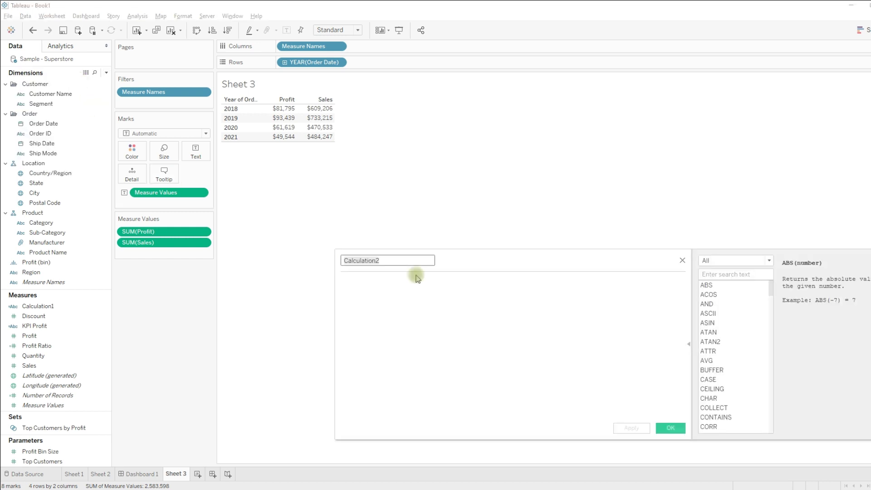
type("KPI - P")
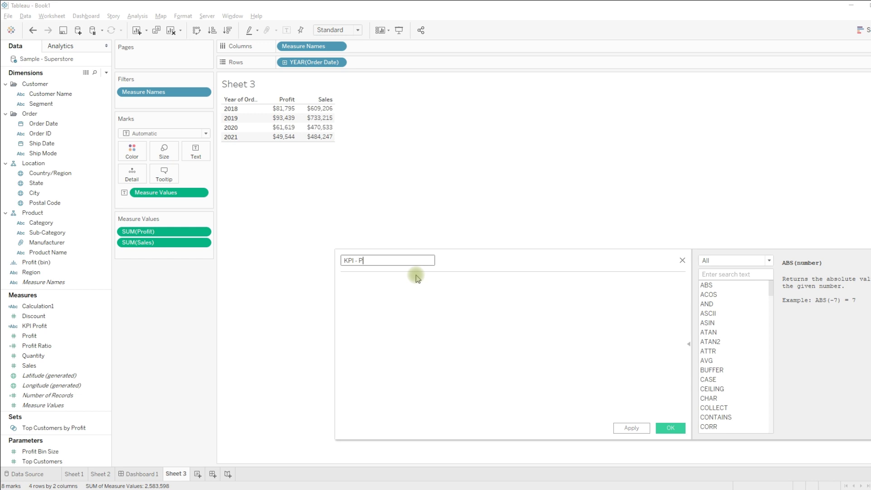
type("t")
key("Tab")
type("sum")
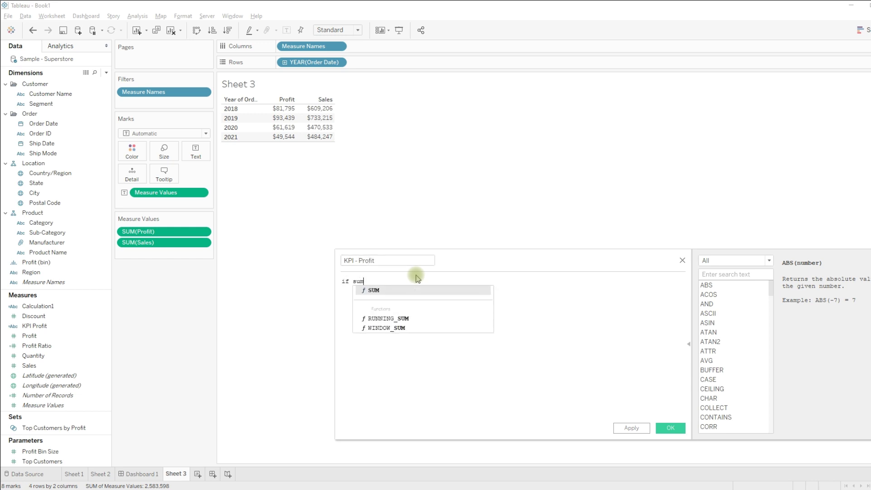
key("Return")
type("prod")
key("BackSpace")
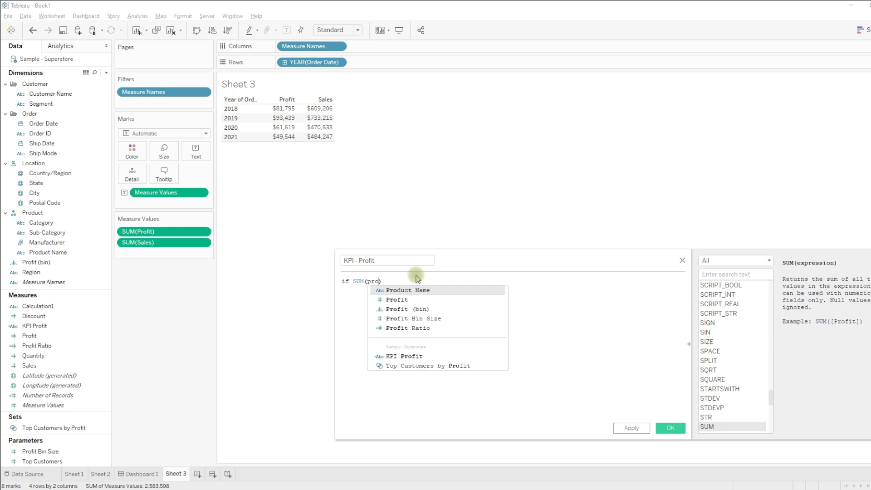
type("f")
key("Return")
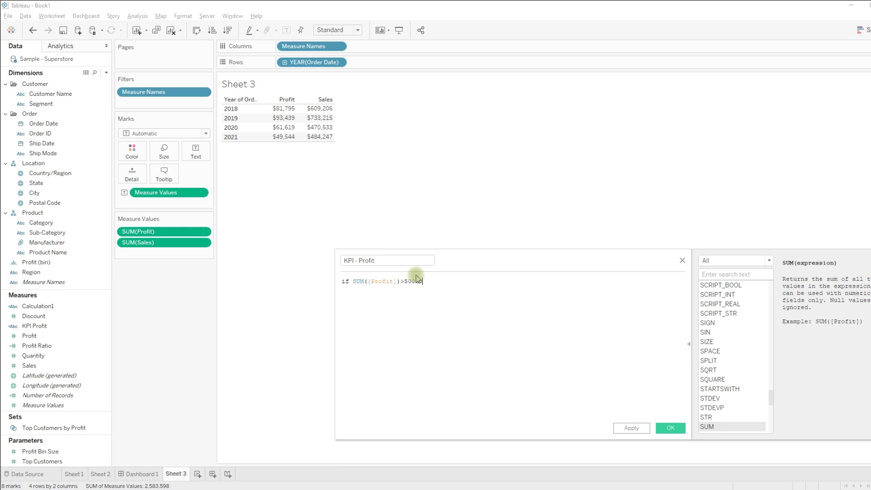
type(" then 'Green")
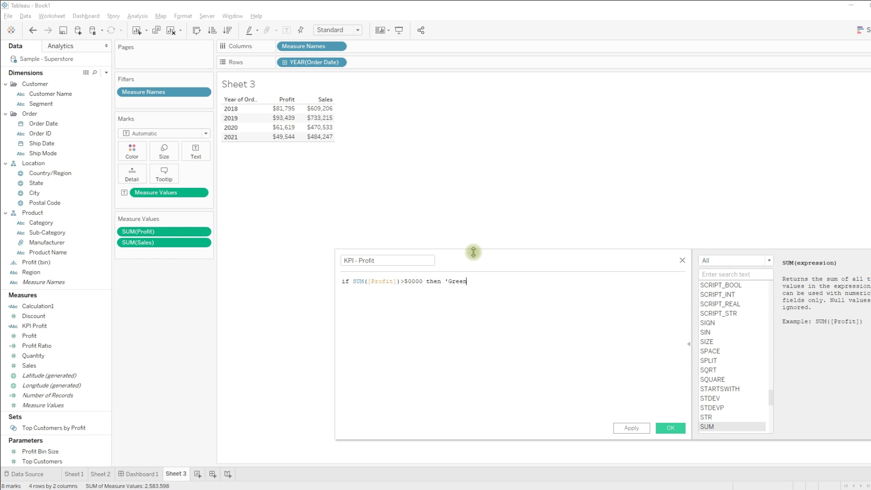
type("' ELSE 'Red")
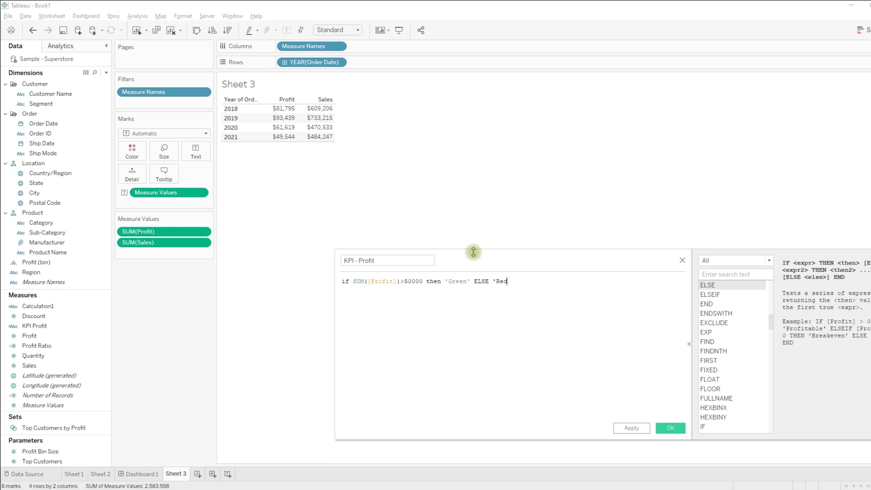
type("END")
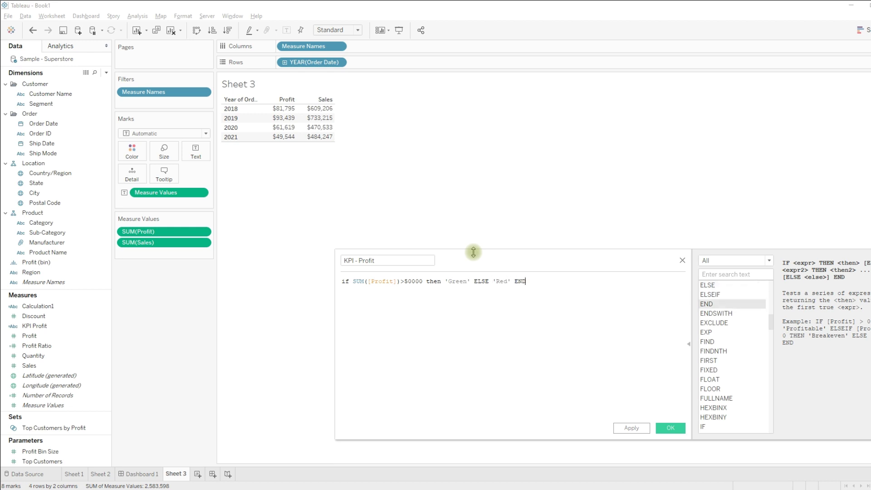
left_click(669, 428)
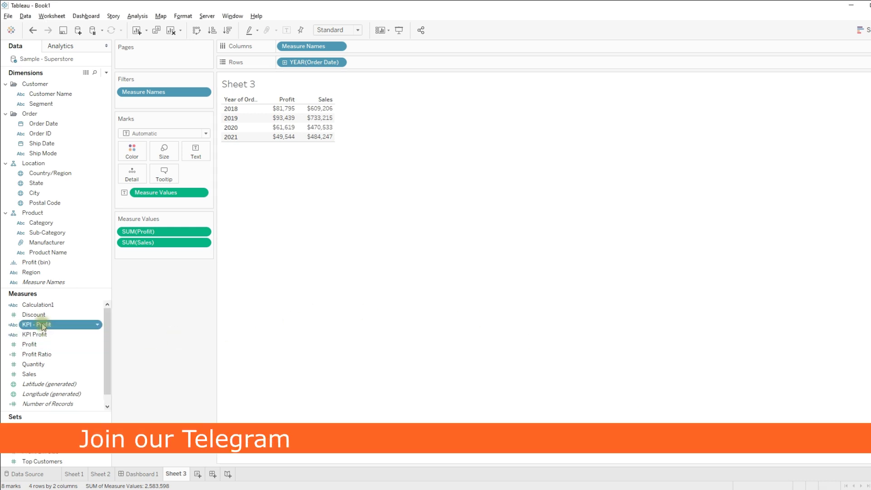
Step: Colour the yearly table values by KPI - Profit, flagging 2021 Red
left_click_drag(53, 323, 132, 152)
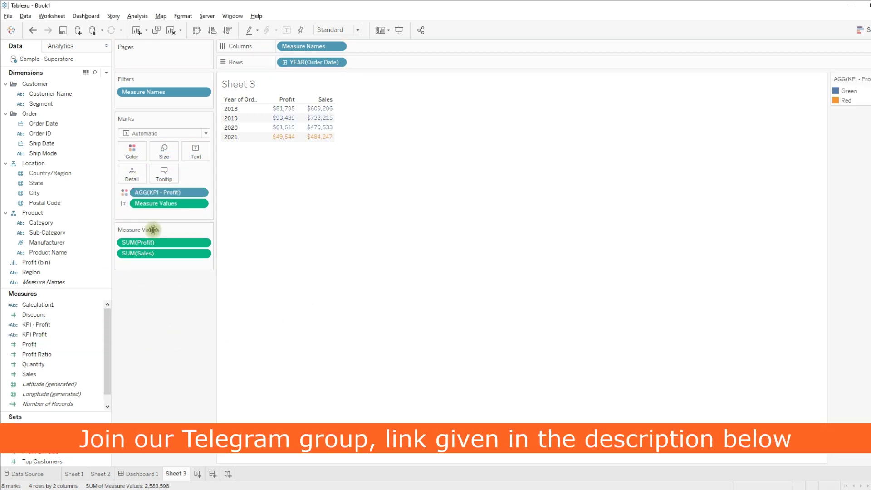
left_click_drag(216, 218, 245, 220)
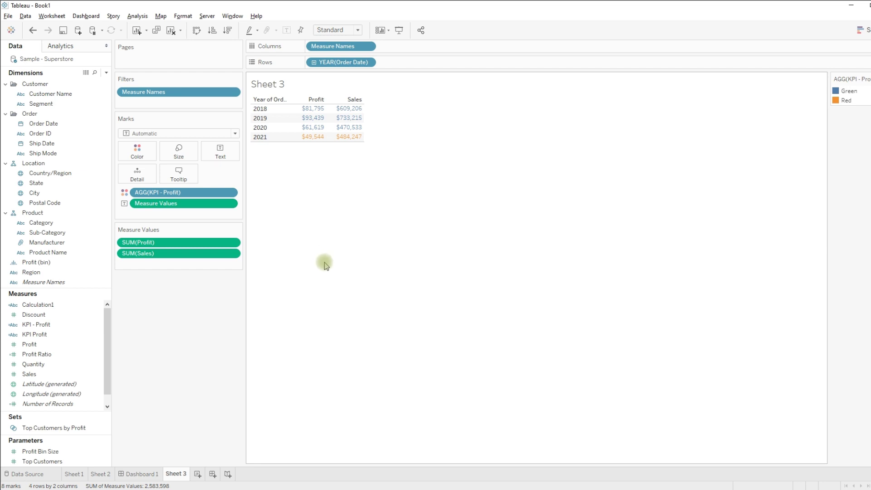
Step: Create Sheet 4 and add an avg(0) placeholder measure to Columns
left_click(198, 474)
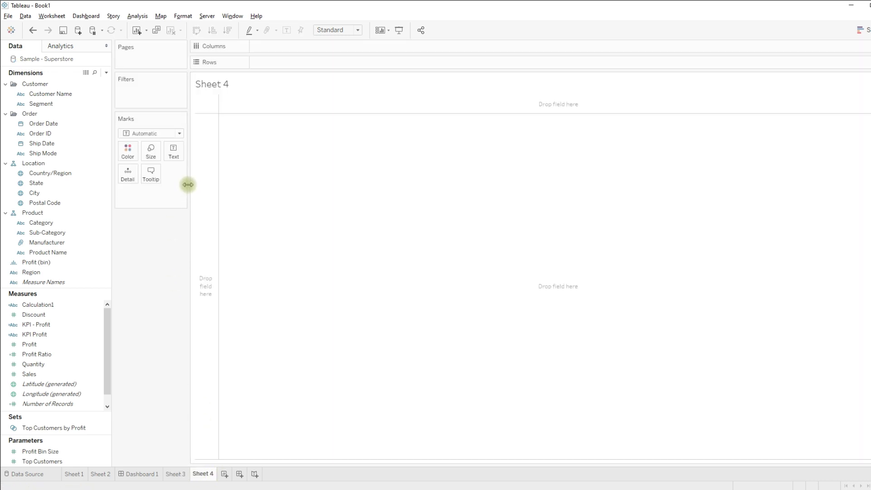
left_click_drag(188, 184, 224, 181)
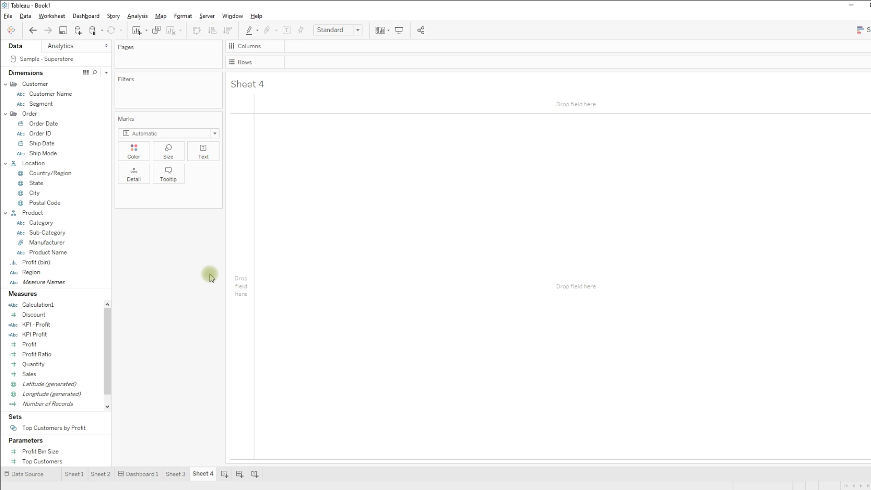
mouse_move(254, 62)
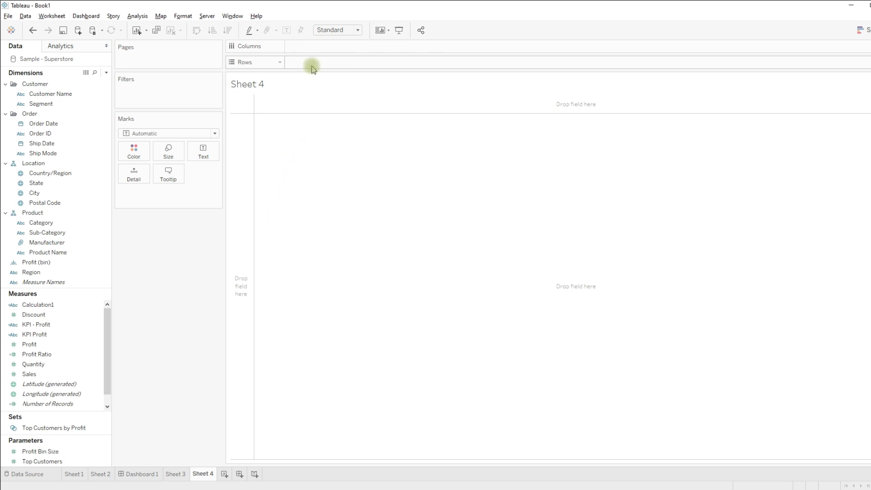
double_click(302, 46)
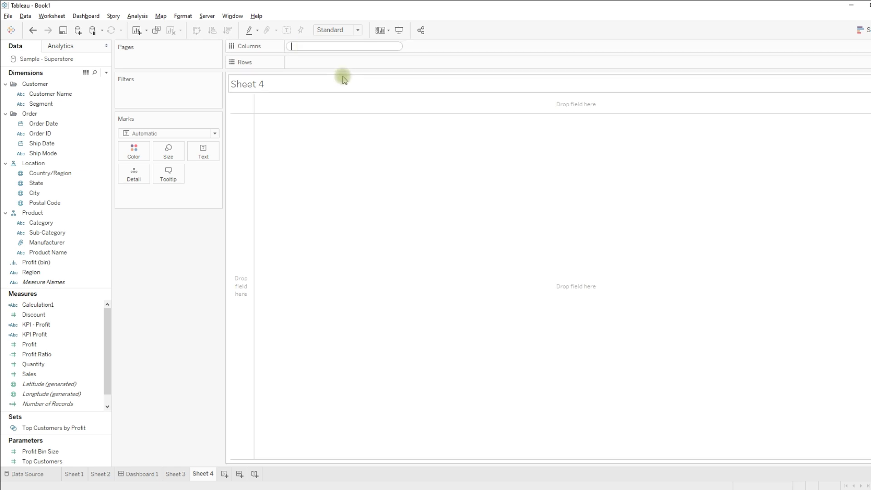
type("avg(0")
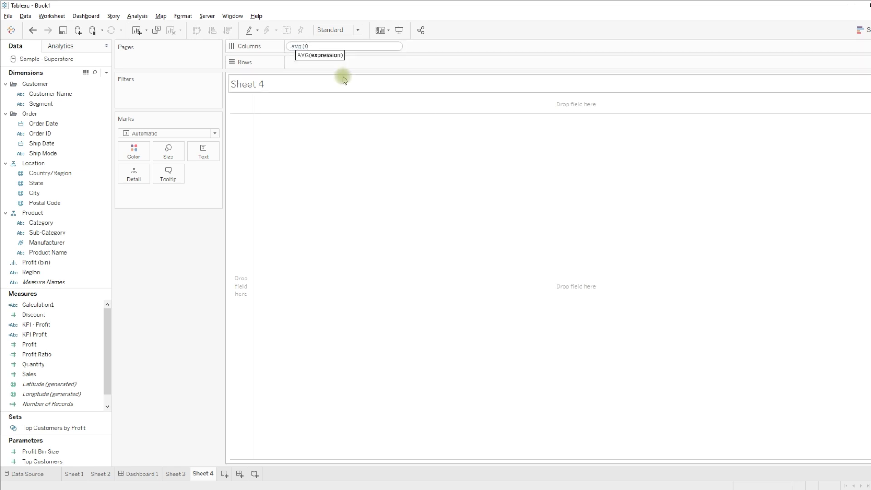
type(")")
key("Return")
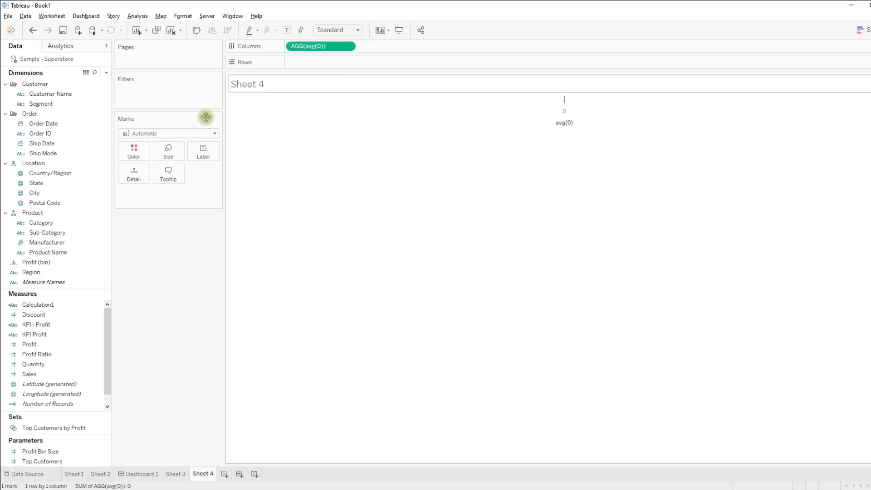
Step: Add a second avg(0) column and expand each AGG(avg(0)) marks card
double_click(364, 46)
type("avg(0")
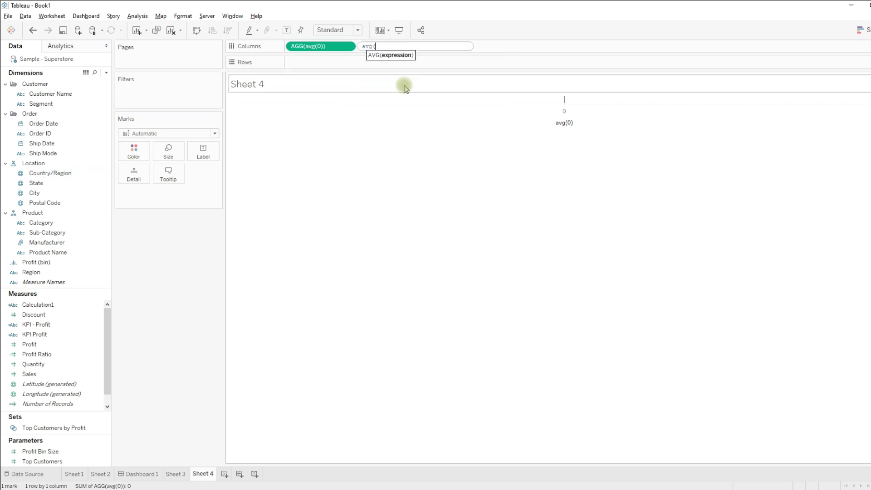
type(")")
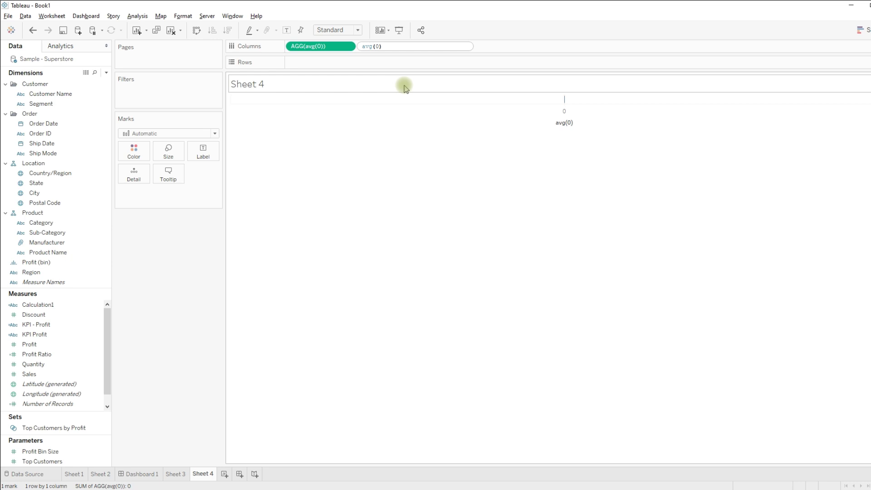
key("Return")
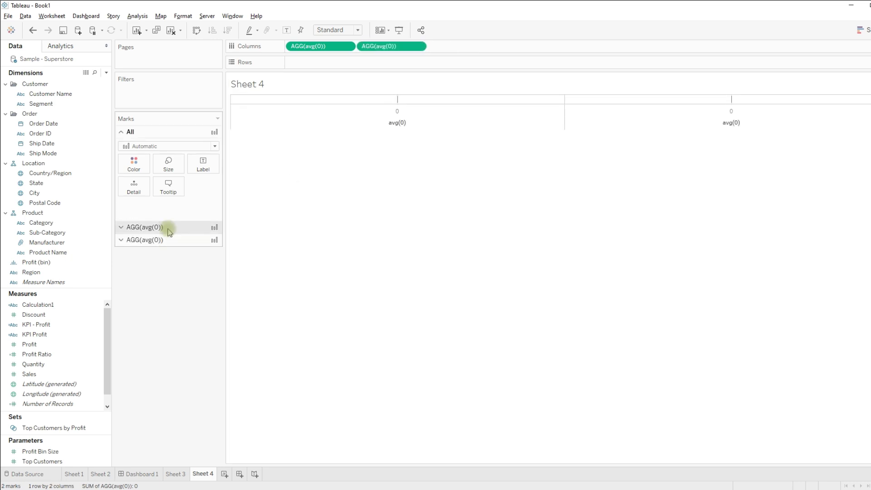
left_click(168, 232)
left_click(166, 236)
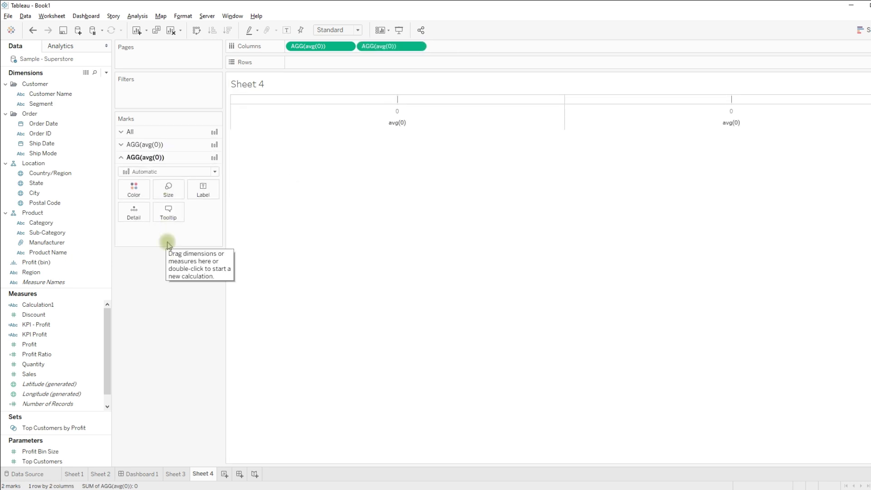
left_click(161, 145)
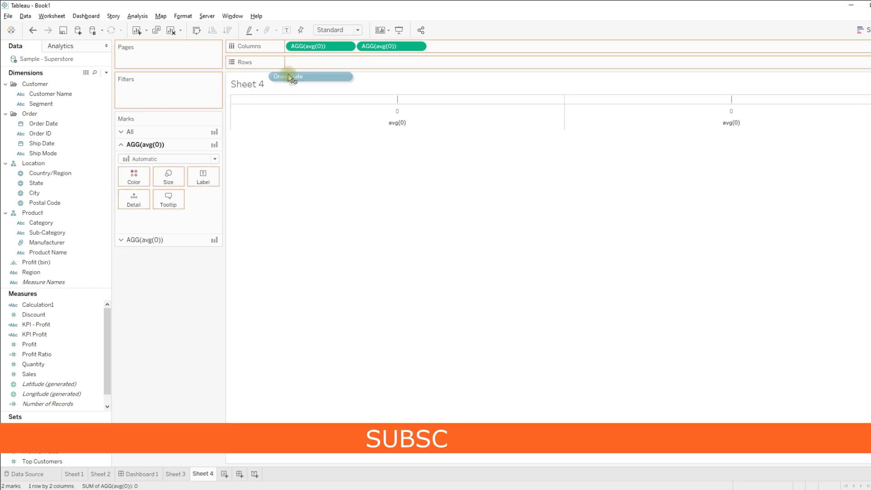
Step: Put Order Date years on Rows and draw the first avg(0) measure as circles
left_click_drag(44, 121, 305, 64)
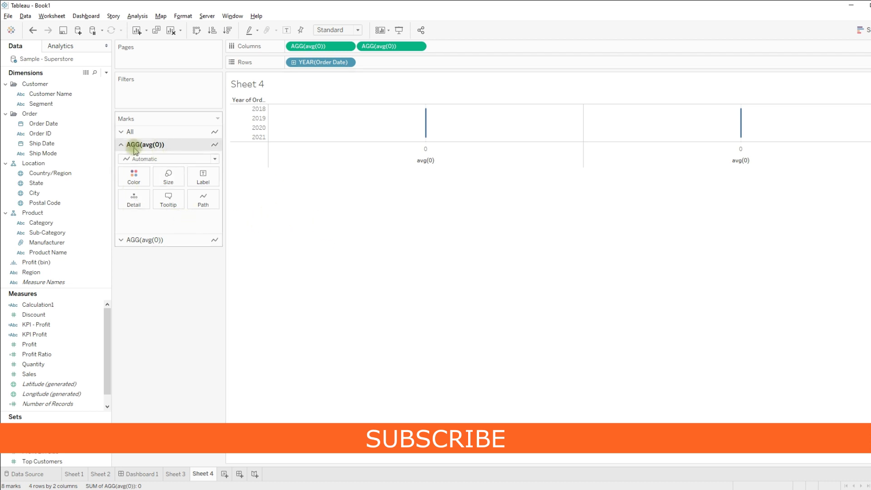
left_click(174, 162)
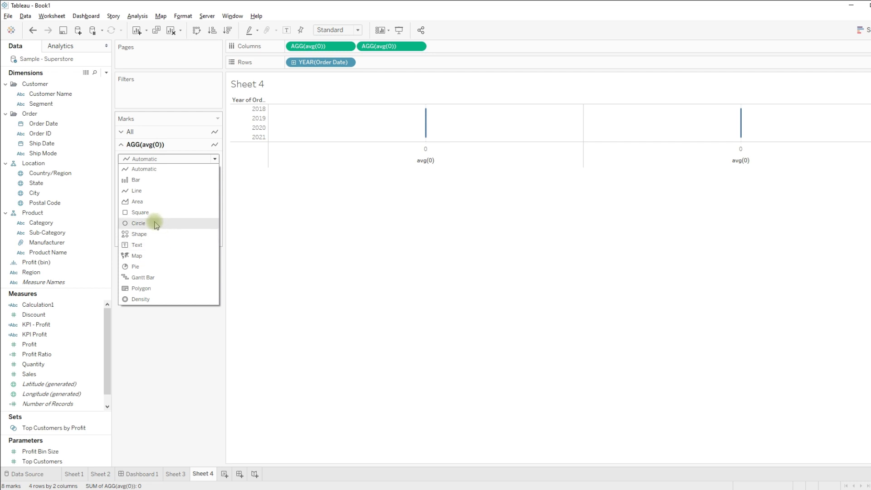
left_click(153, 227)
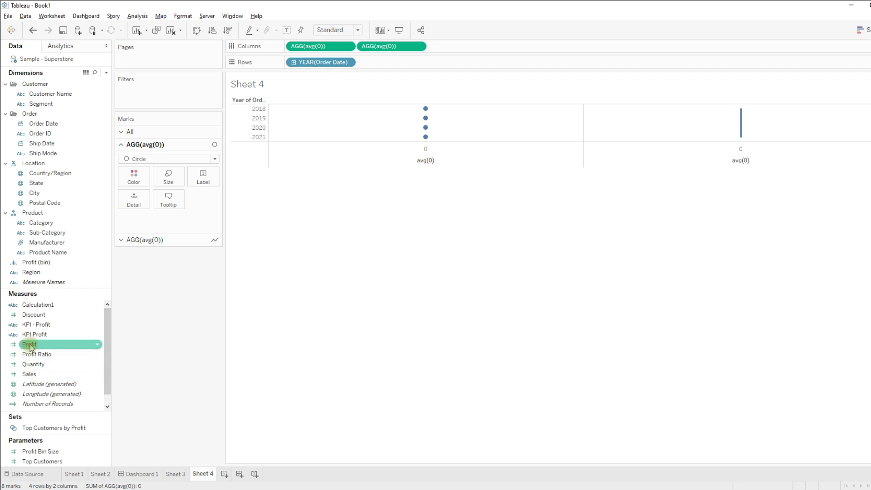
Step: Label the first column's circles with Profit and colour them by KPI - Profit
left_click_drag(30, 347, 199, 182)
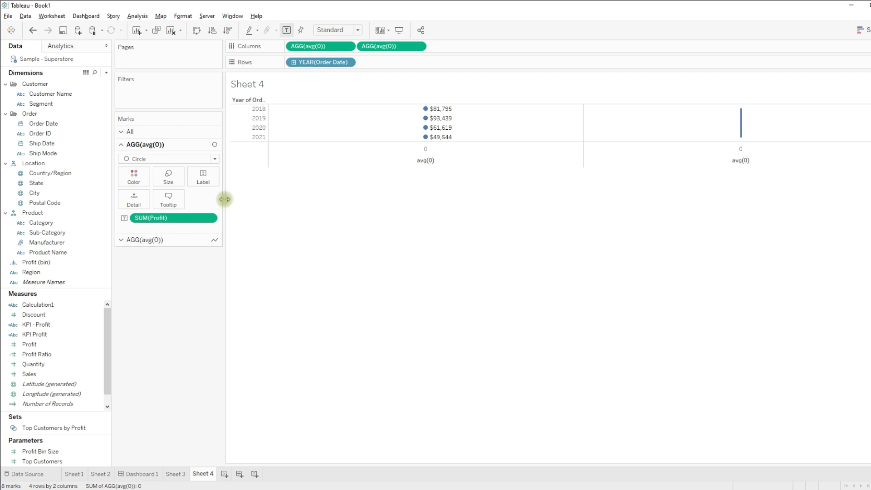
left_click_drag(225, 198, 242, 198)
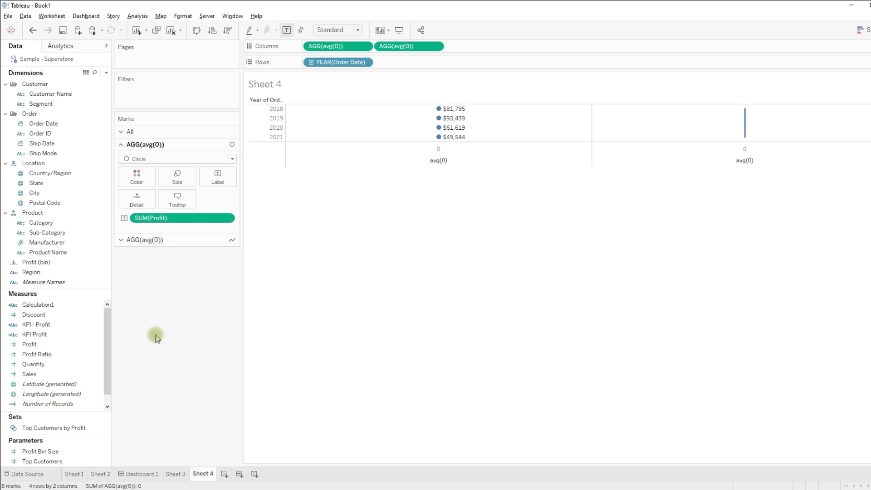
left_click(85, 325)
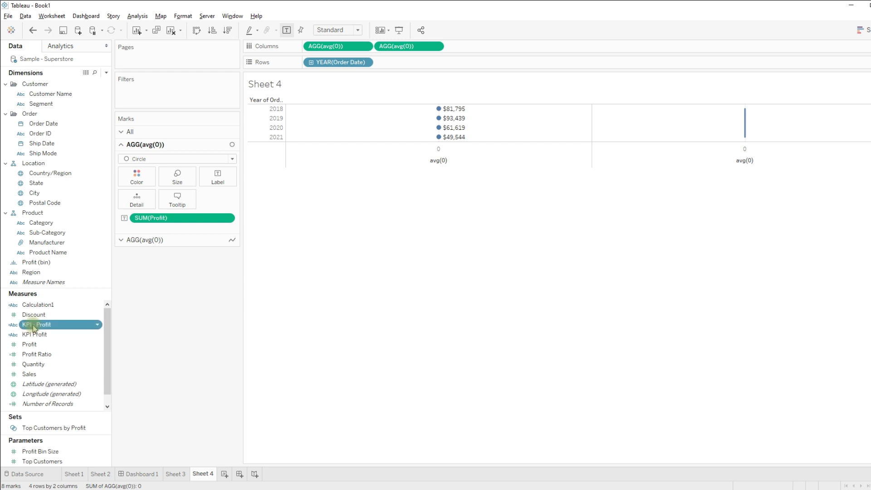
left_click_drag(33, 328, 144, 261)
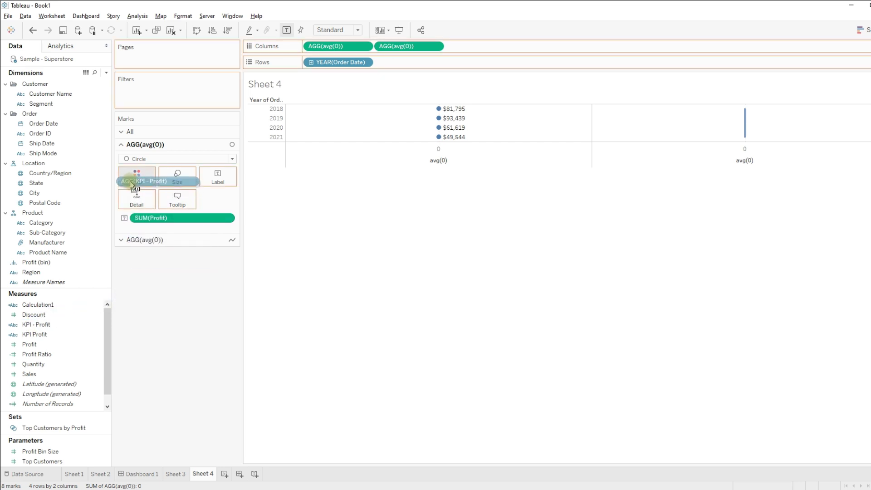
left_click_drag(144, 261, 131, 183)
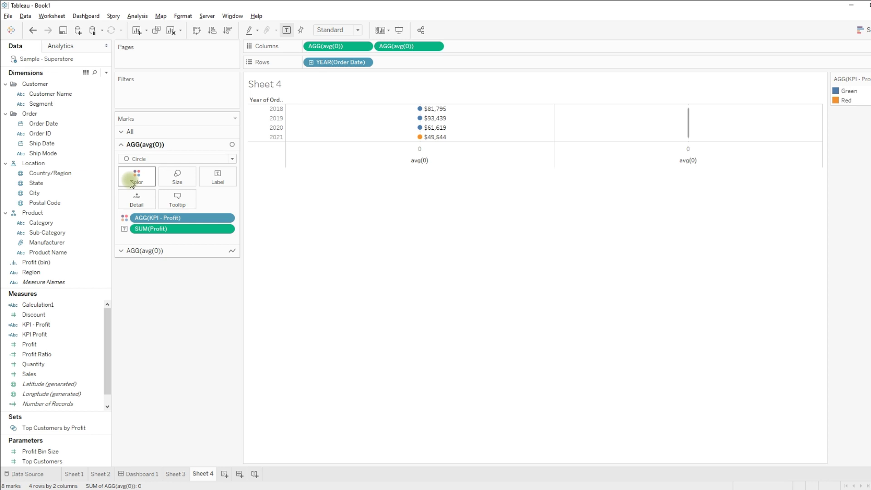
left_click(177, 251)
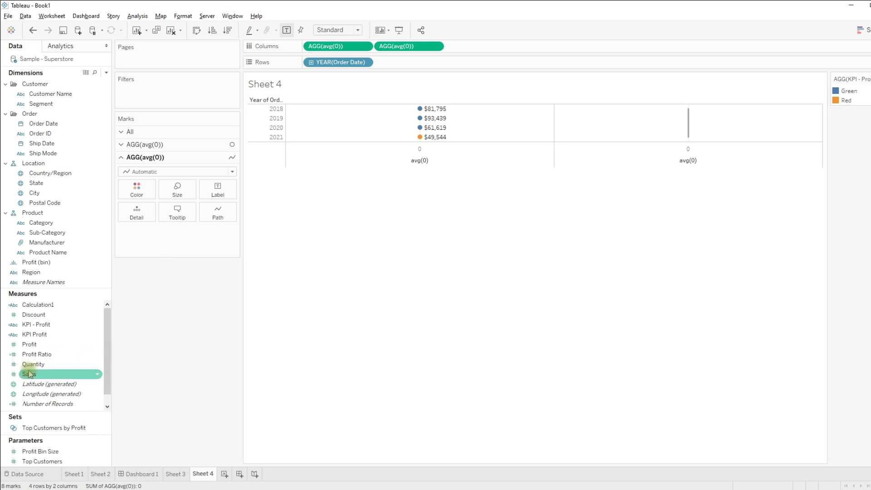
Step: Label the second avg(0) column with Sales and switch its marks to circles
mouse_move(31, 373)
left_mouse_down()
mouse_move(216, 204)
mouse_move(215, 192)
left_mouse_up()
mouse_move(177, 118)
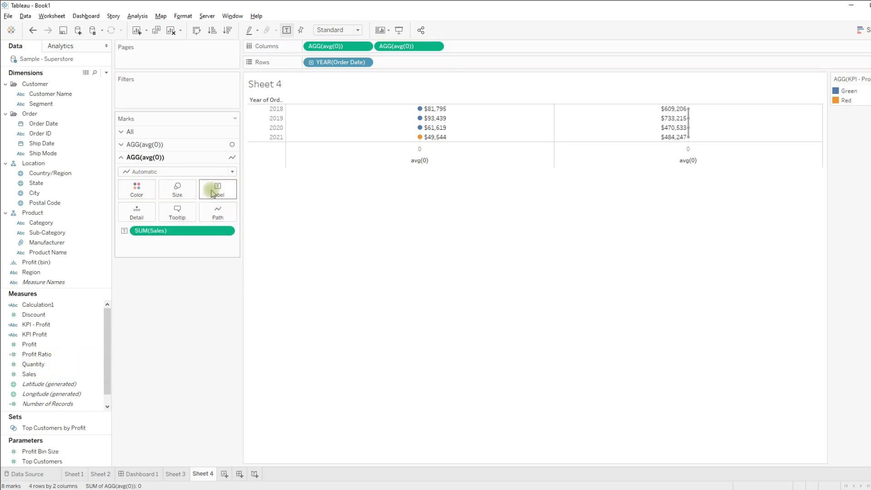
left_click(166, 173)
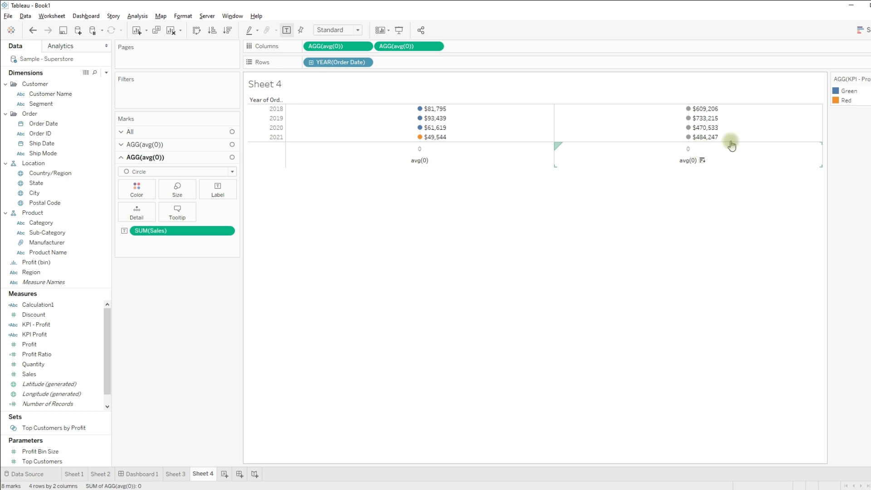
Step: Recolour the KPI - Profit legend: red for Red, green for Green
double_click(836, 101)
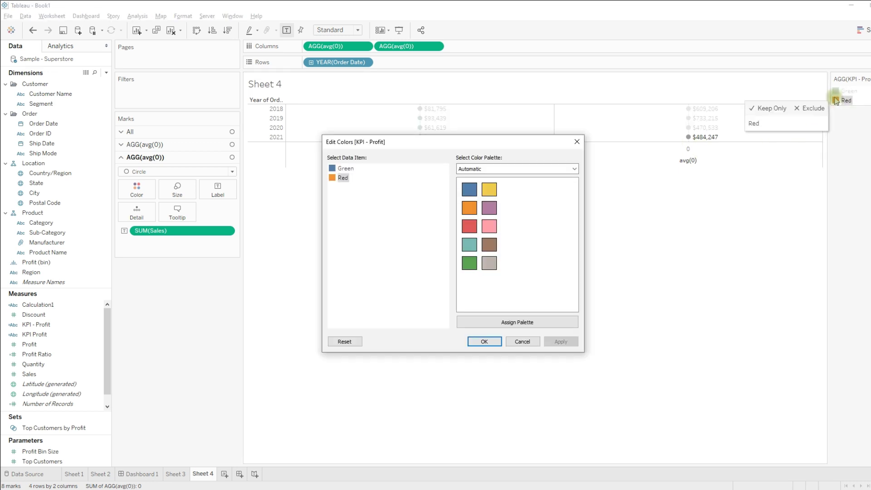
left_click(470, 227)
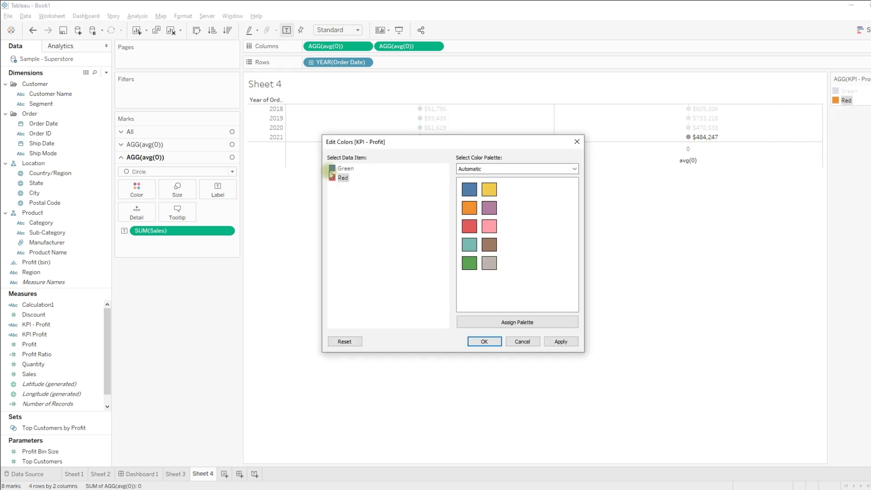
left_click(470, 262)
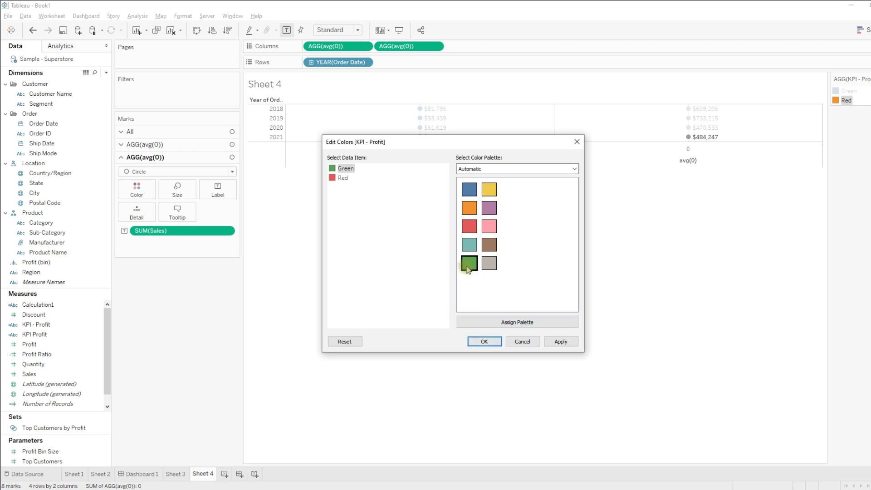
left_click(483, 341)
left_click(523, 245)
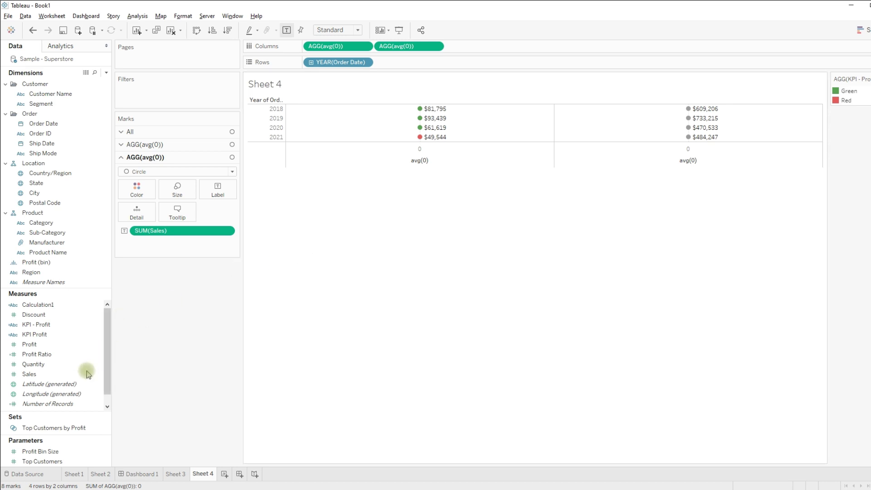
left_click(55, 374)
Step: Create KPI - Sales: IF SUM([Sales])>60000 THEN 'Green' ELSE 'Red' END
left_click(106, 72)
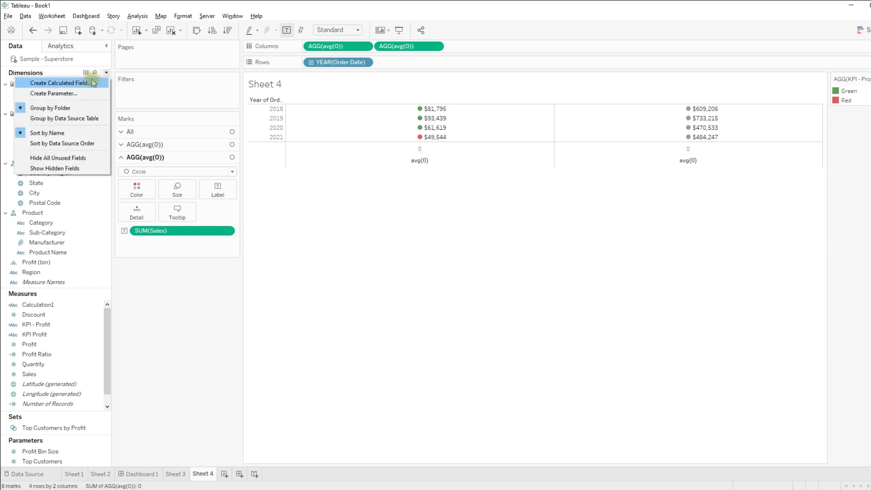
left_click(93, 83)
type("KPI - Sales")
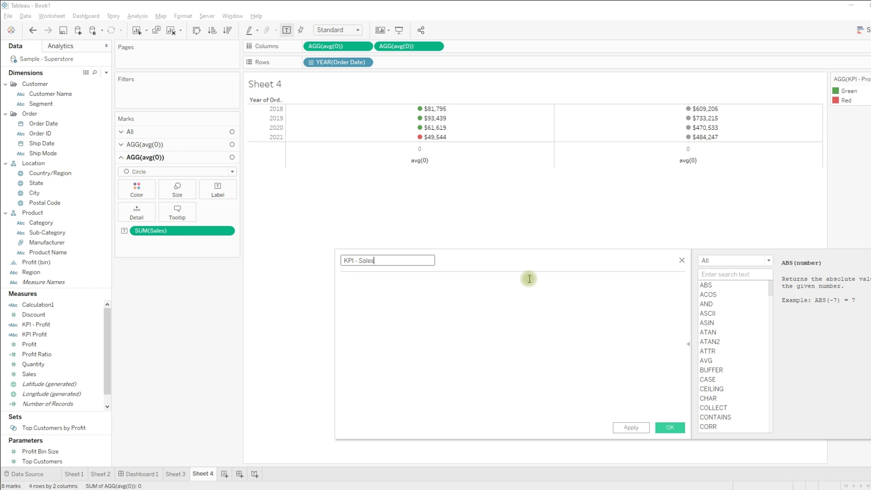
left_click(529, 279)
type("if sum")
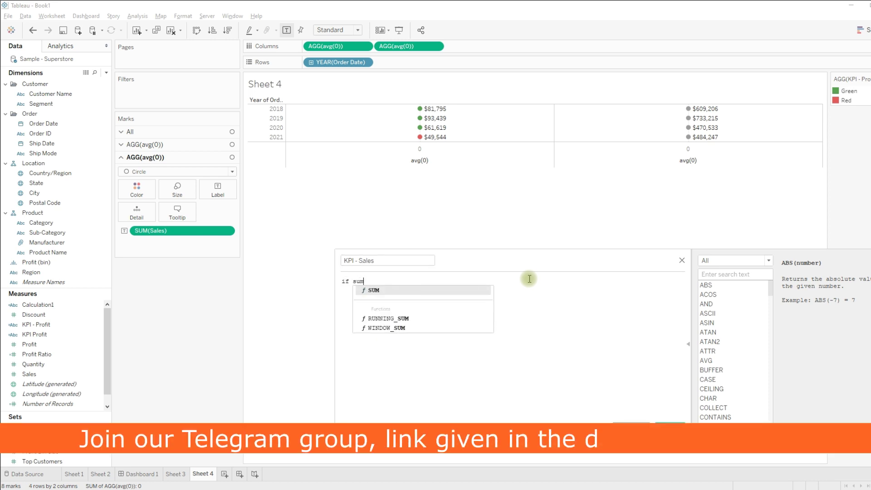
type("(")
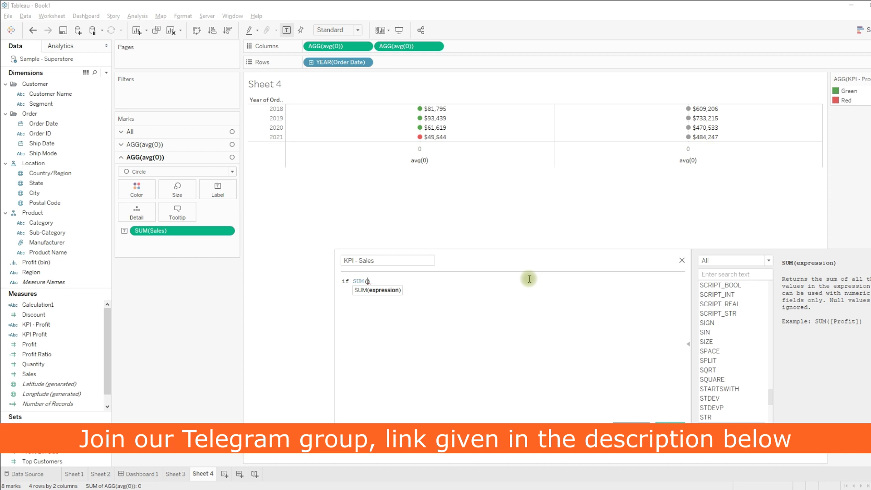
type("[")
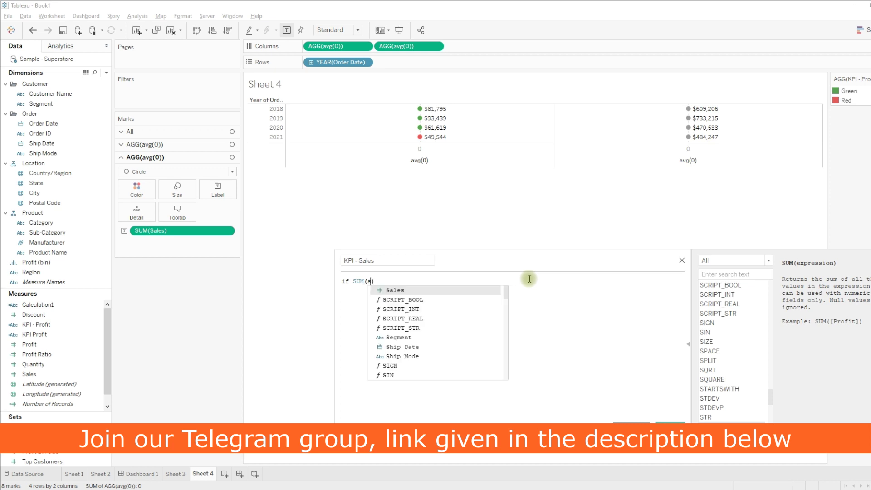
type("Sales")
key("Return")
type(")>60000")
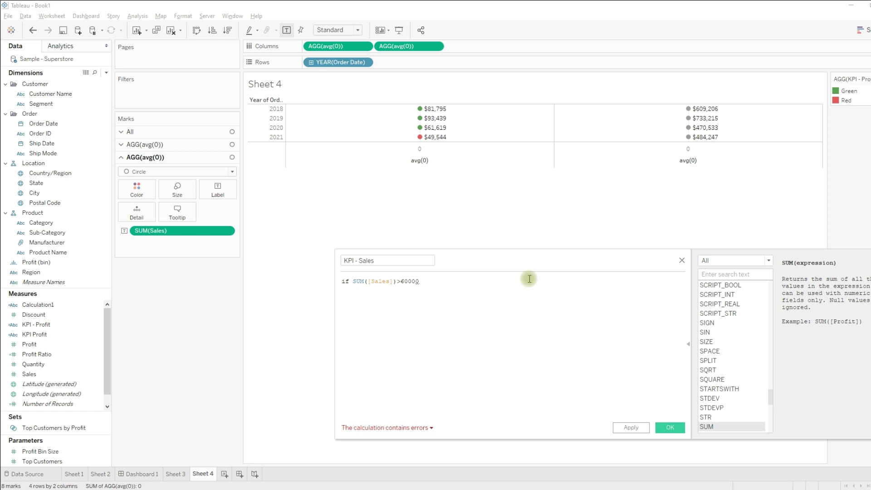
type(" then 'Green' e")
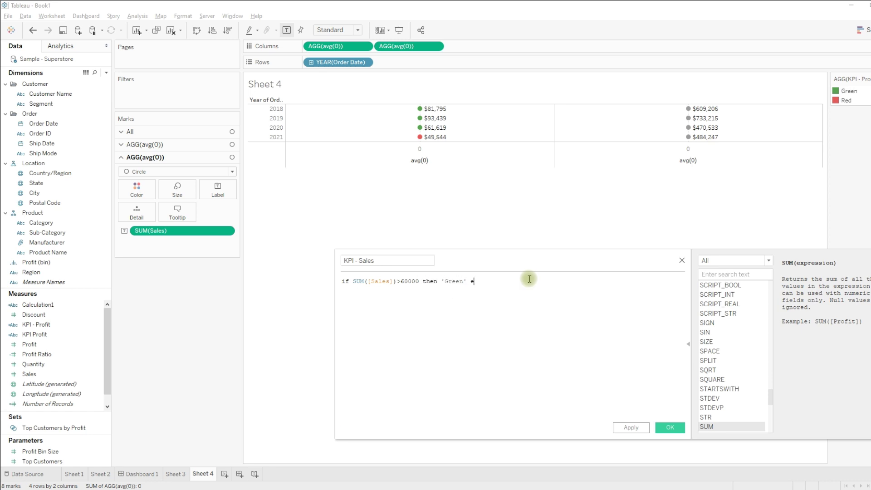
type("lse")
key("Return")
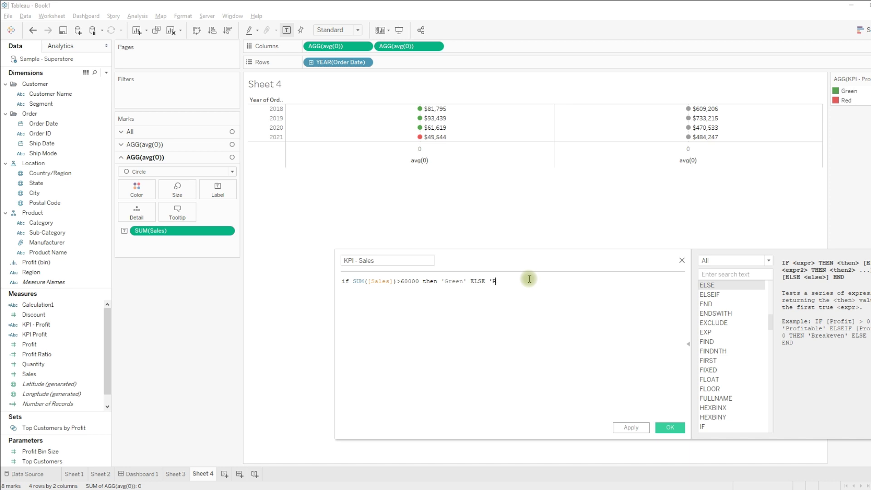
type("en")
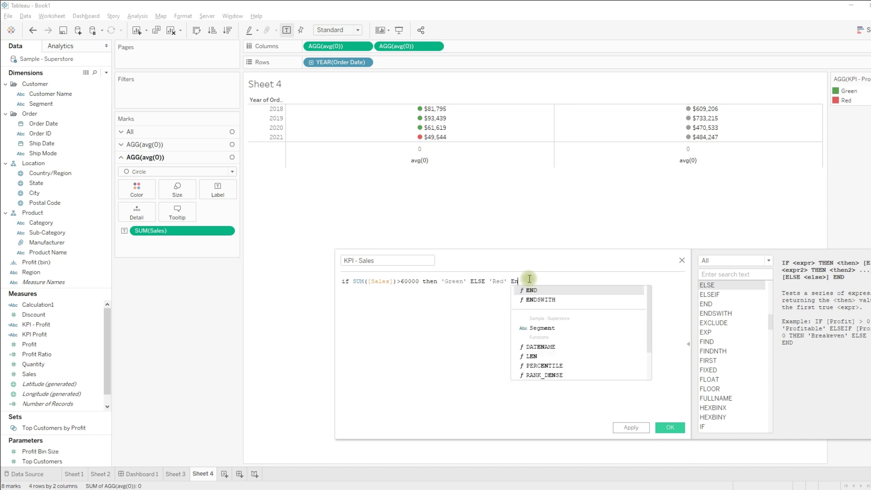
key("Return")
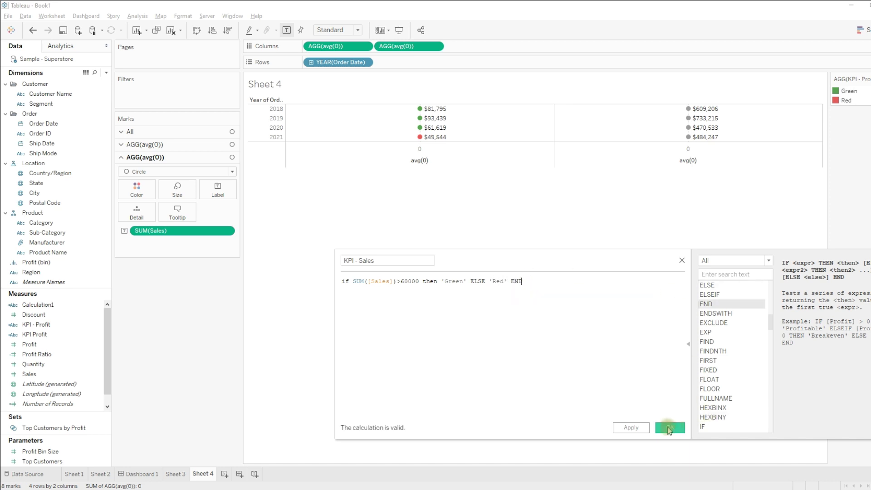
left_click(670, 427)
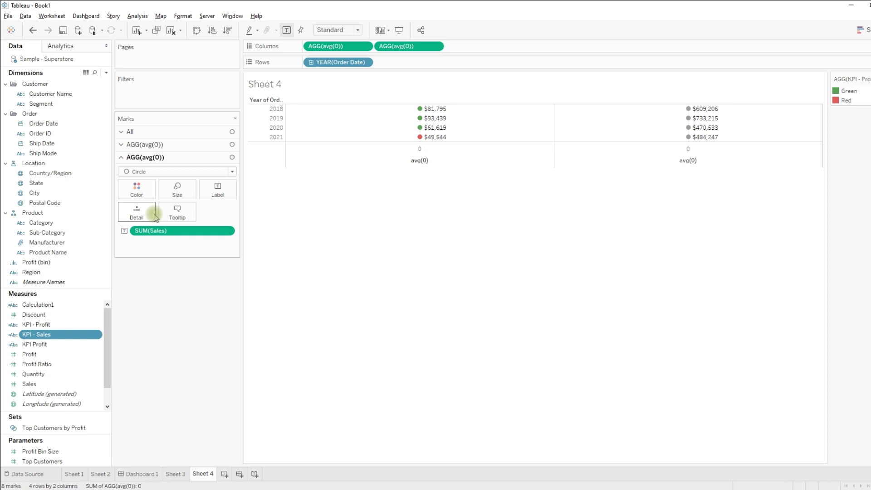
mouse_move(37, 334)
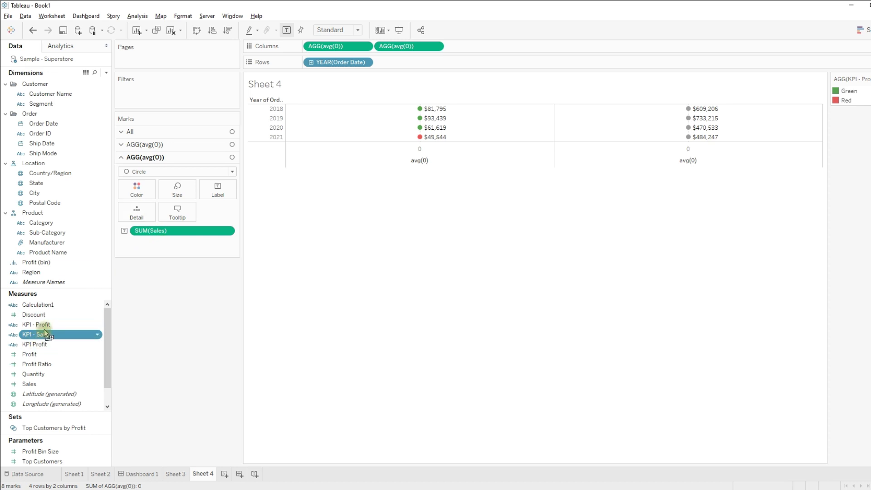
Step: Colour the sales circles by KPI - Sales and give its Green item a green colour
left_click_drag(38, 337, 136, 191)
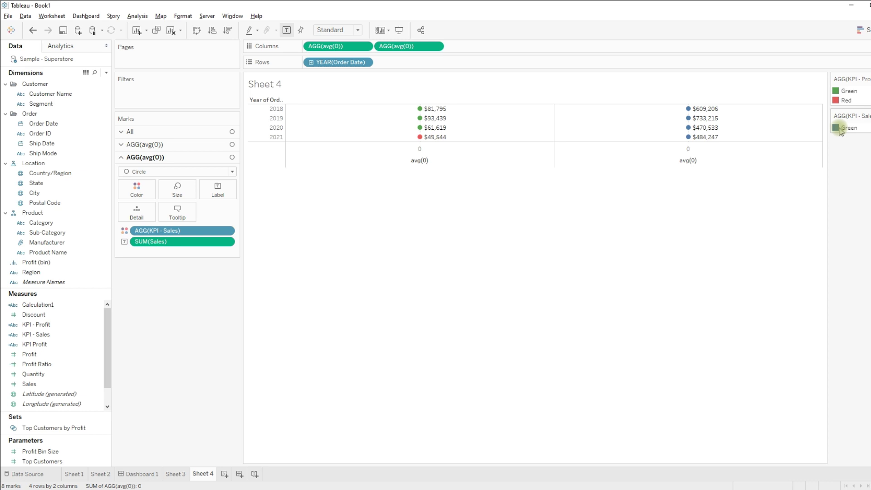
left_click(66, 406)
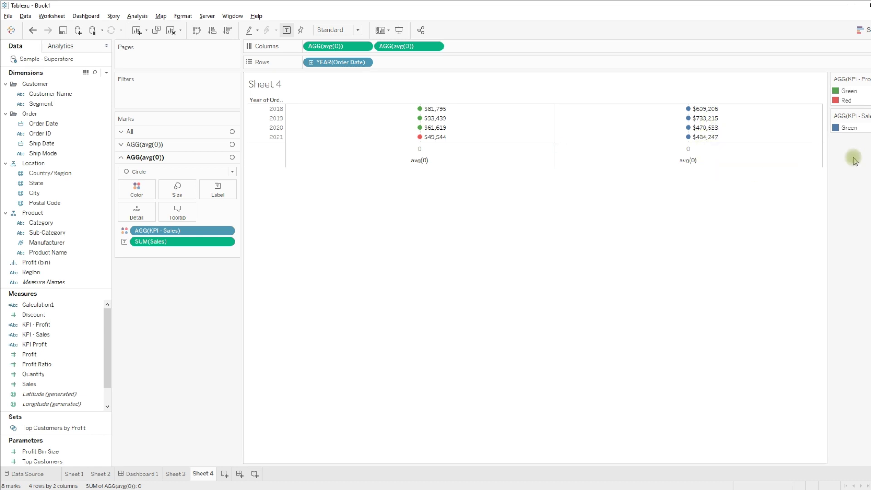
double_click(844, 128)
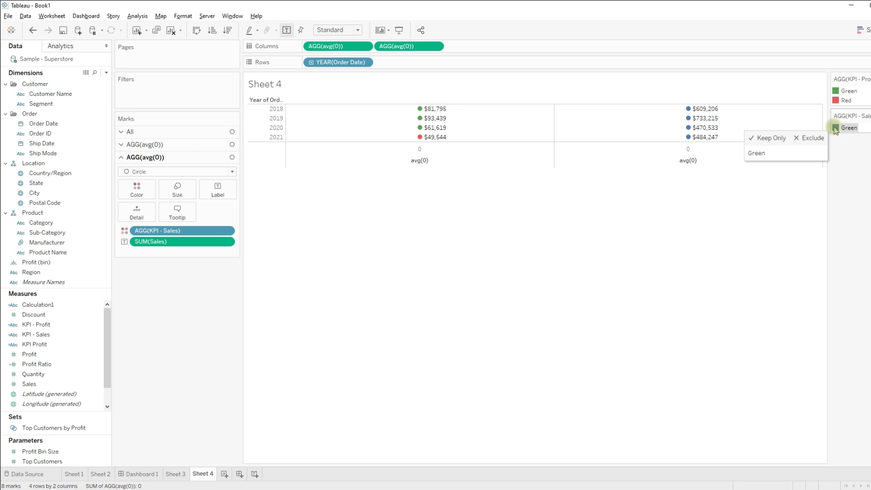
left_click(469, 263)
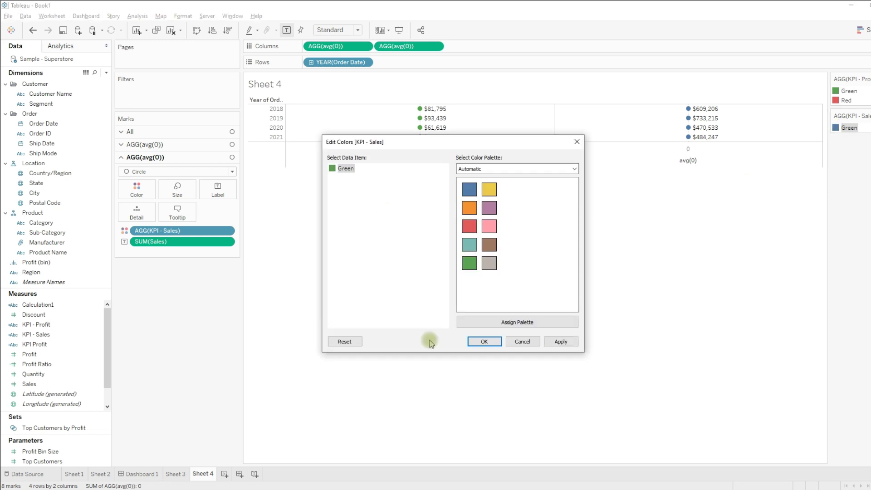
left_click(484, 341)
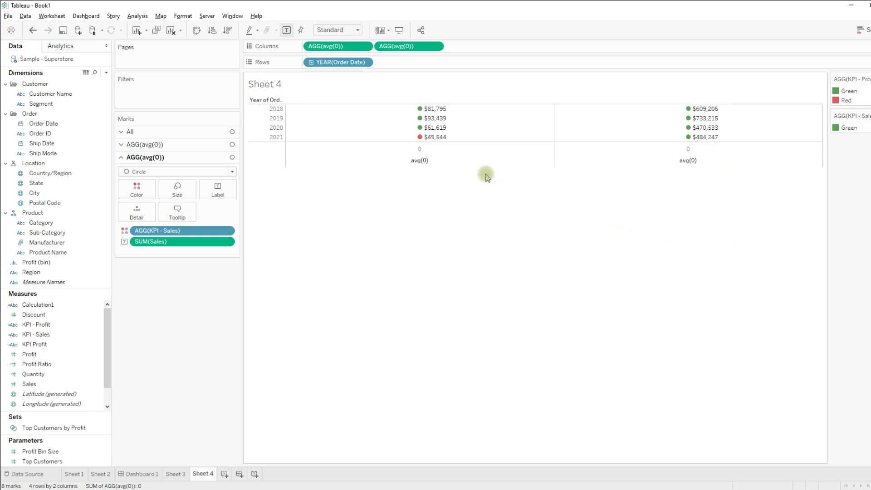
Step: Uncheck Show Header on the first column's avg(0) axis to hide it
right_click(470, 160)
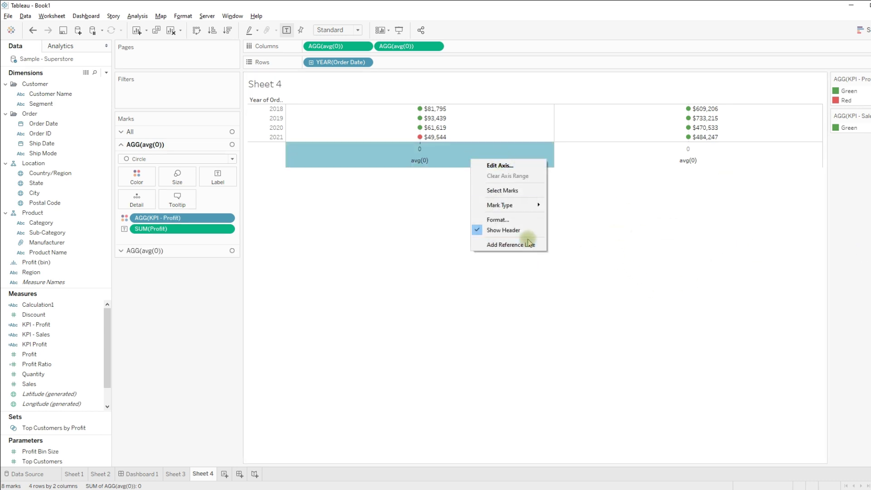
left_click(401, 208)
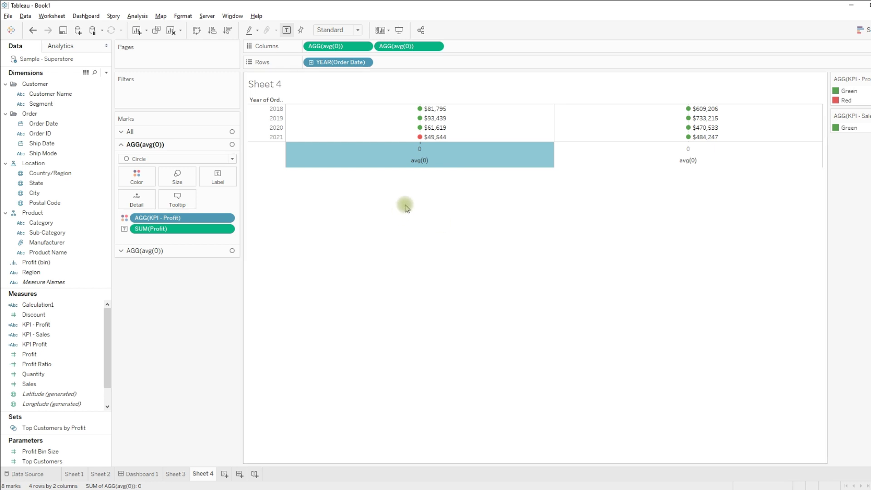
right_click(477, 152)
left_click(509, 225)
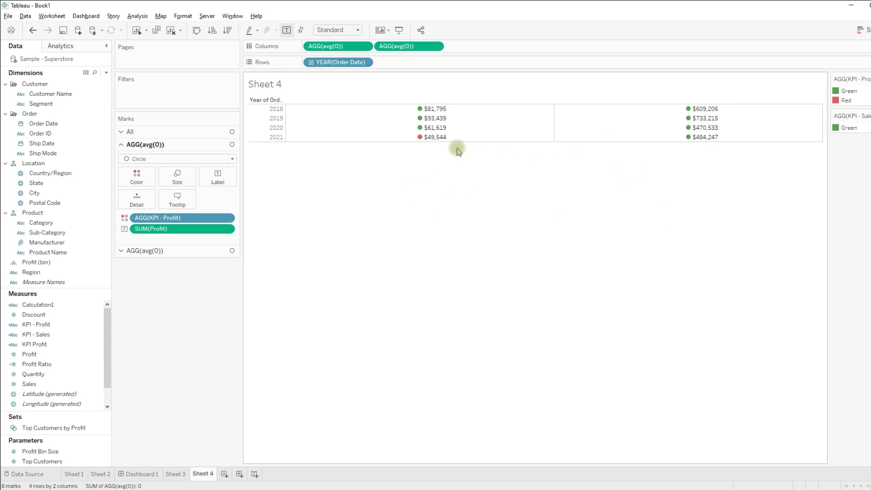
mouse_move(420, 127)
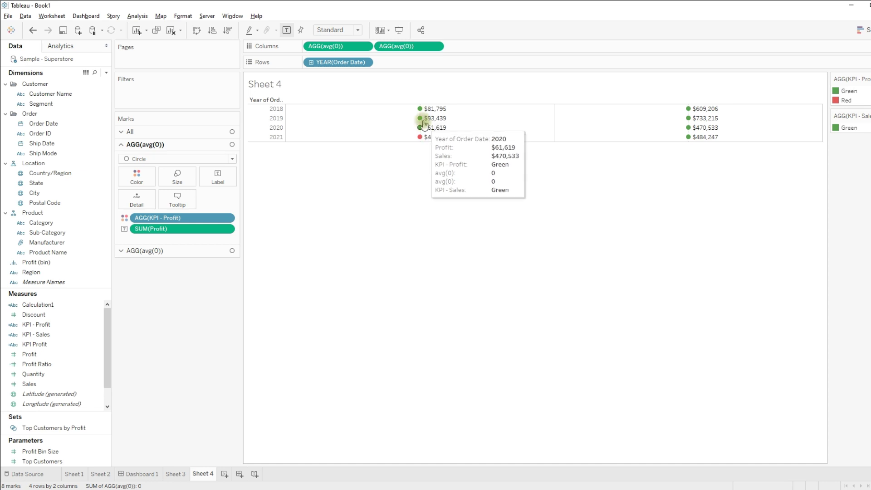
Step: In the sheet's Format Lines settings, set Zero Lines to None
right_click(468, 116)
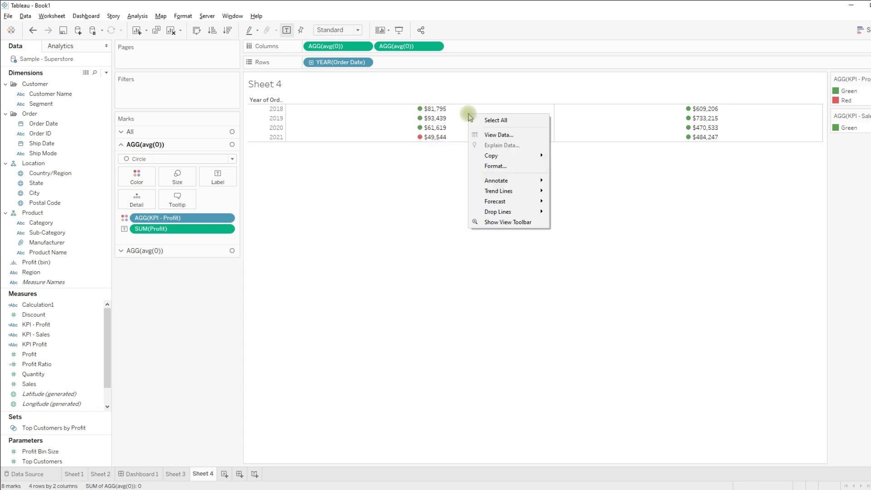
left_click(501, 167)
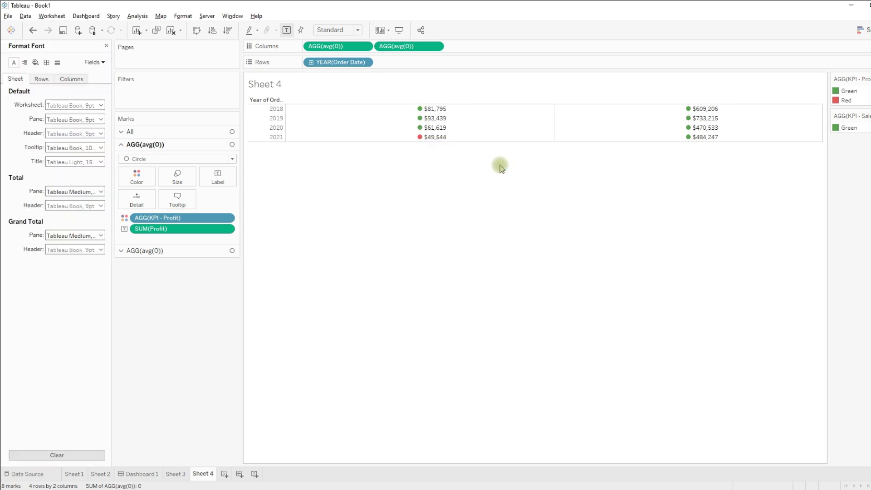
left_click(59, 65)
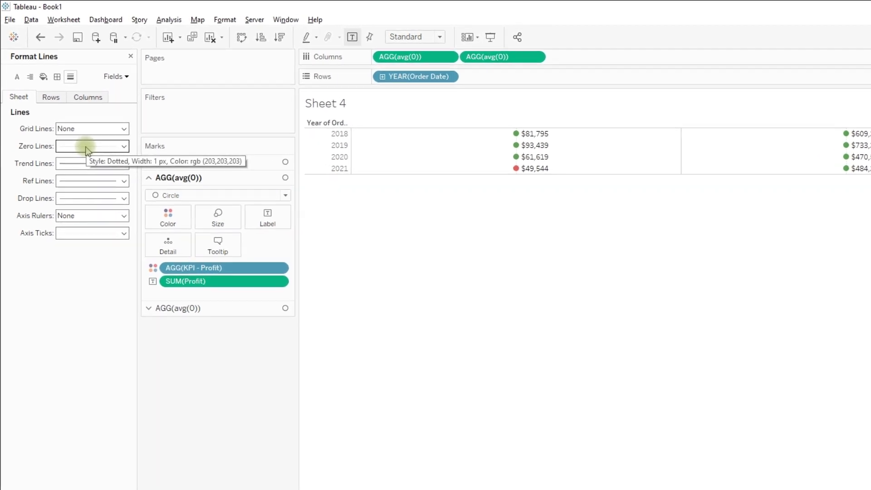
left_click(86, 149)
left_click(99, 161)
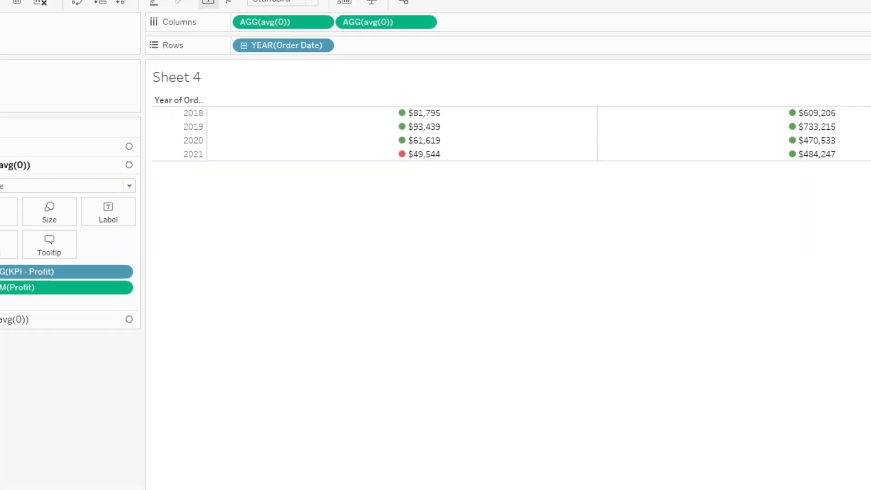
Step: On the Columns tab of Format Lines, set Grid Lines to None
left_click(70, 80)
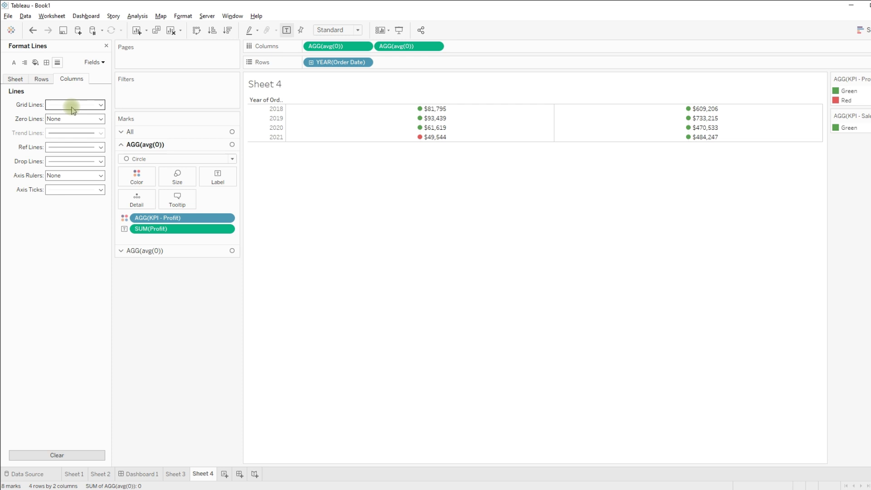
left_click(70, 107)
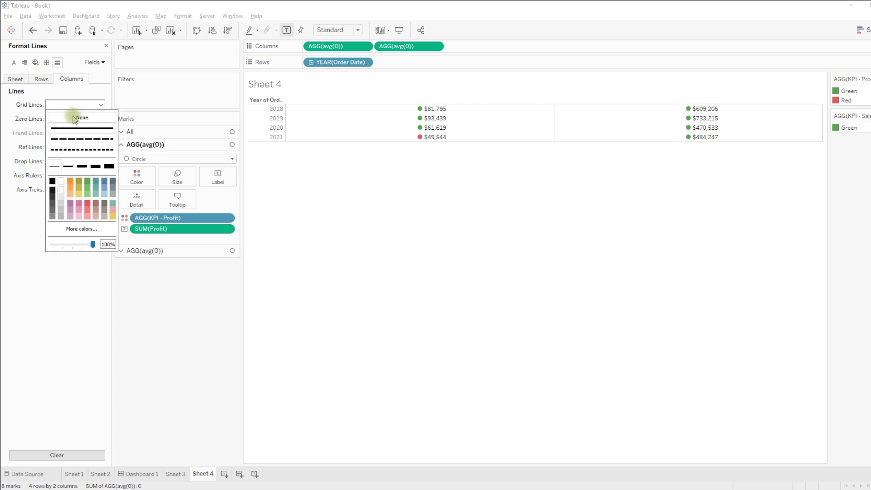
left_click(75, 119)
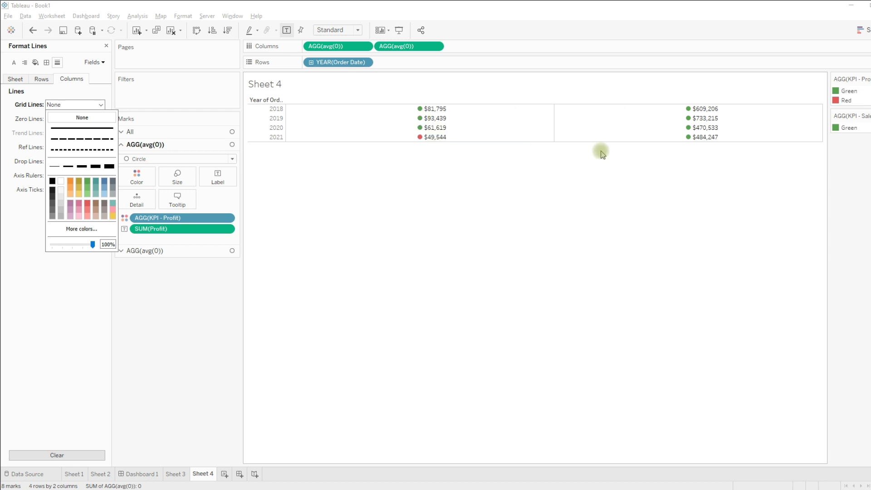
left_click(658, 131)
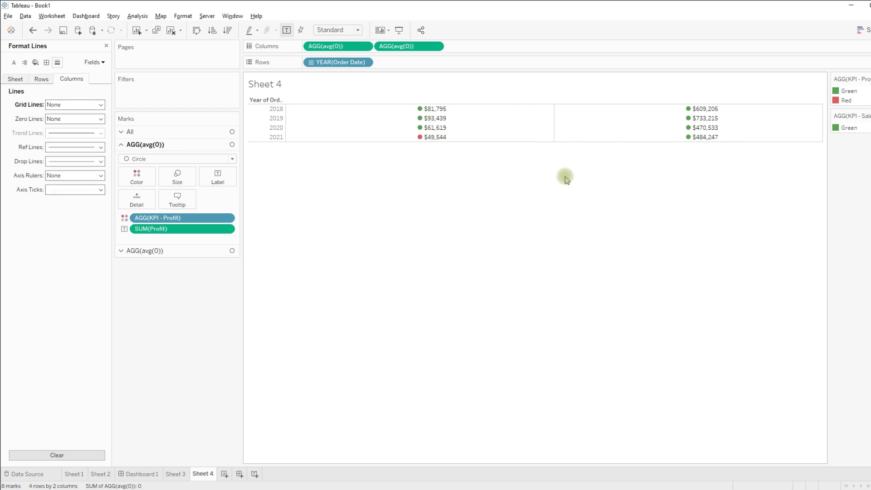